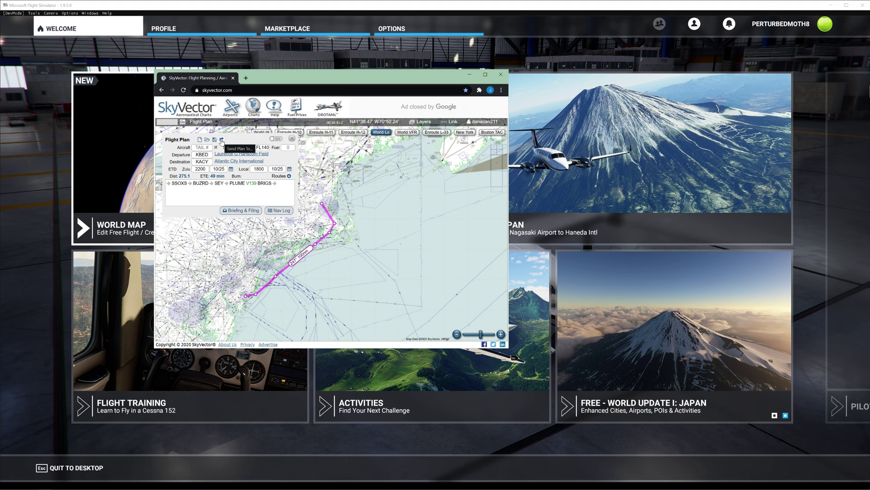
# Export the KBED–KACY route from SkyVector as the Garmin file KACY.fpl
pyautogui.click(222, 140)
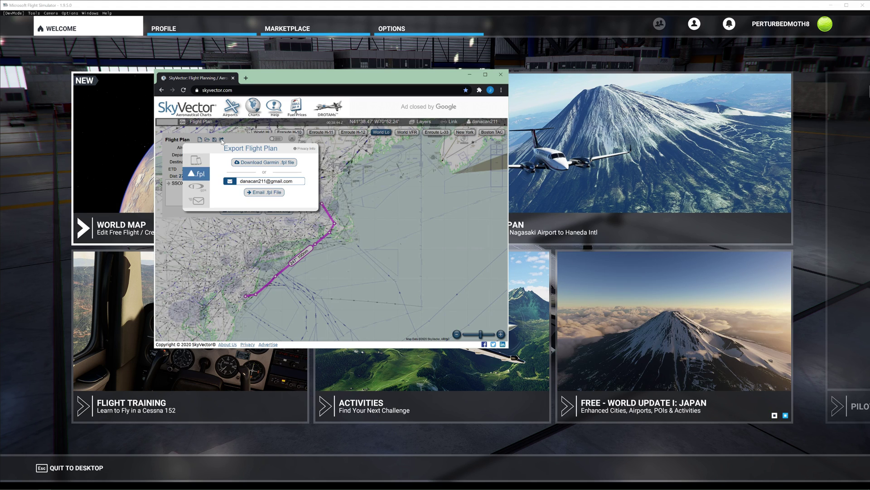
pyautogui.click(258, 163)
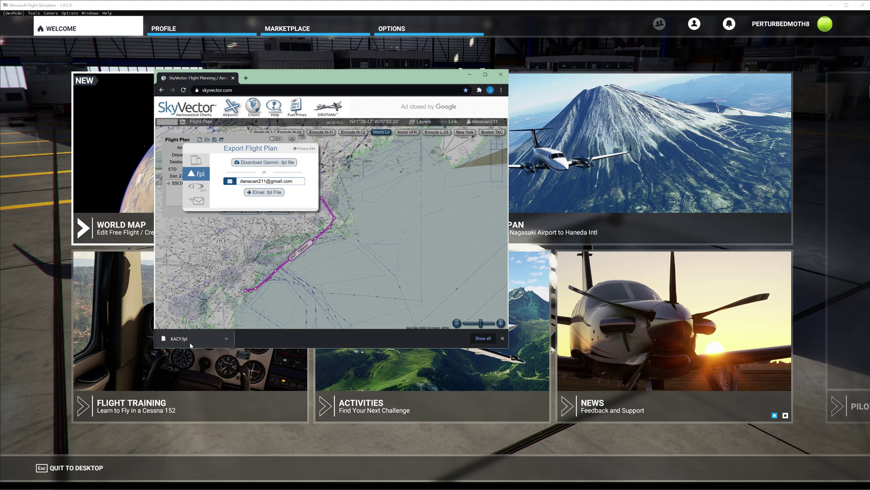
# Dismiss the download notice and run FlightPlanConverter.exe past the SmartScreen warning
pyautogui.click(502, 338)
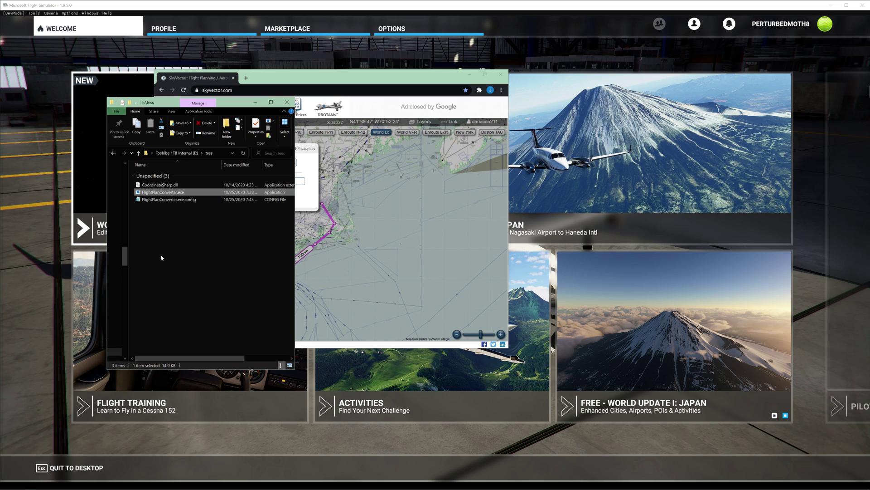
pyautogui.doubleClick(139, 194)
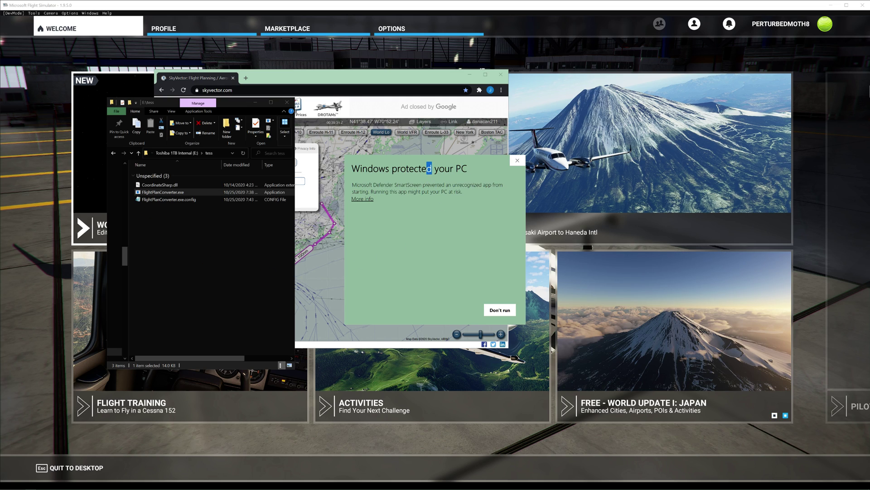
pyautogui.click(365, 200)
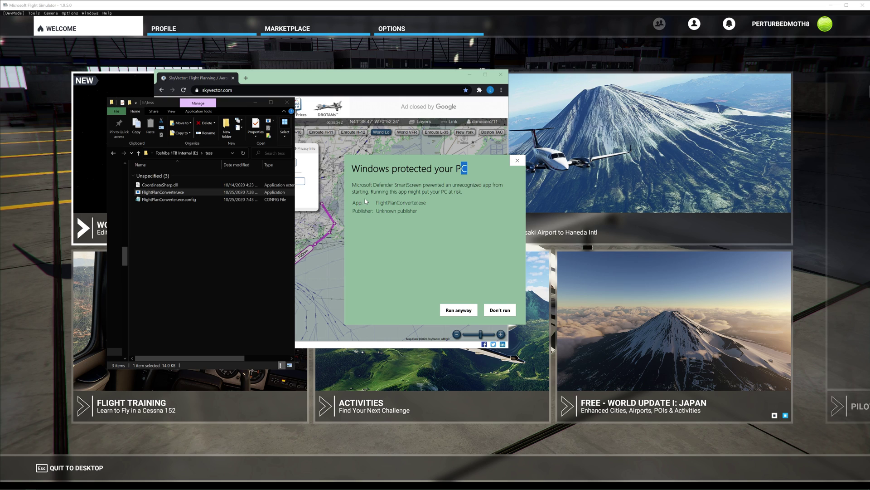
pyautogui.click(459, 310)
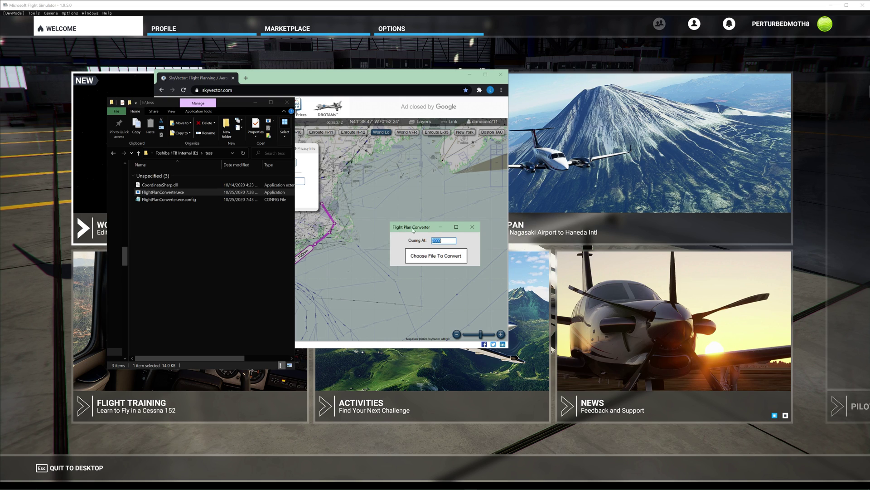
# Reposition the Flight Plan Converter window and set its Cruising Alt to 12000
pyautogui.moveTo(418, 227); pyautogui.dragTo(402, 210)
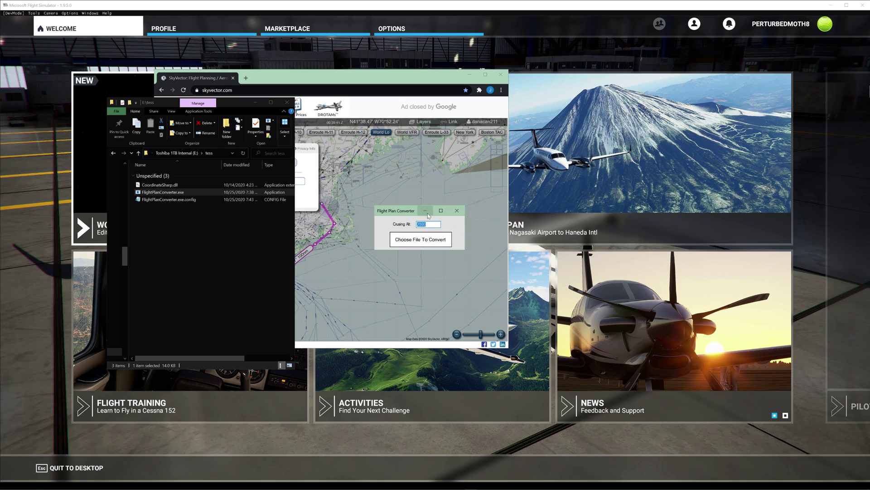
pyautogui.moveTo(401, 211); pyautogui.dragTo(386, 208)
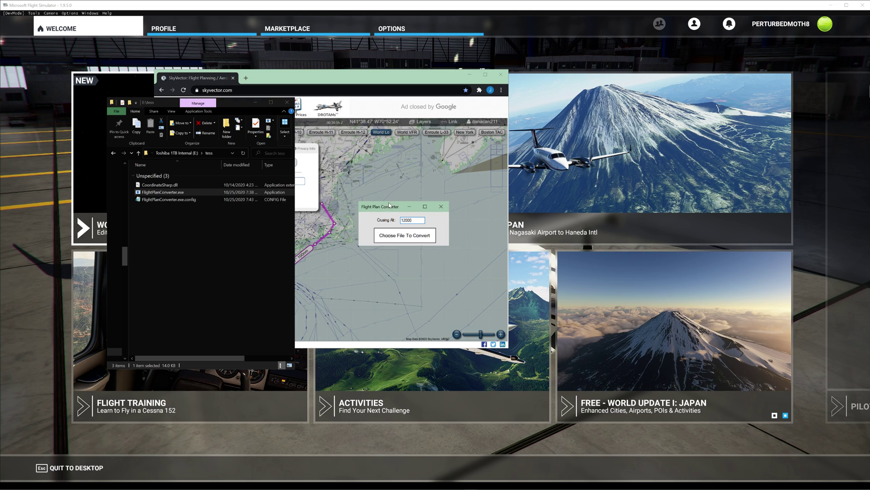
# Select KACY.fpl in Downloads as the file for Flight Plan Converter to convert
pyautogui.click(406, 236)
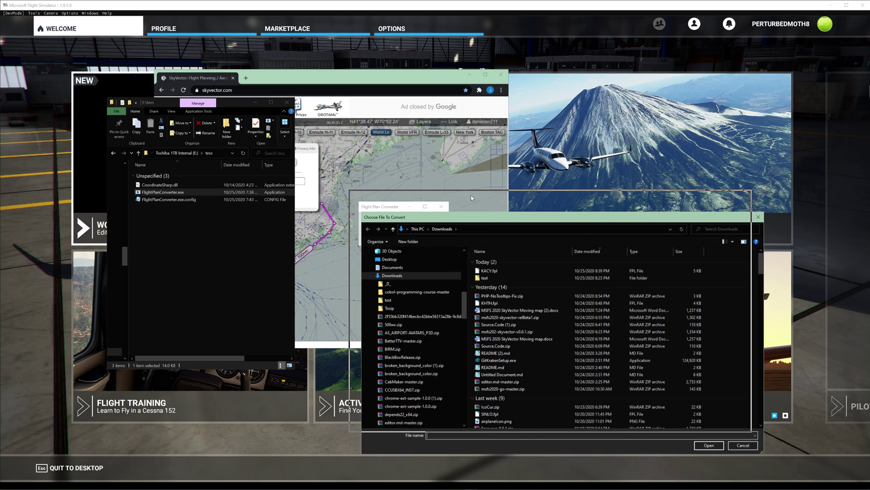
pyautogui.moveTo(485, 217); pyautogui.dragTo(472, 195)
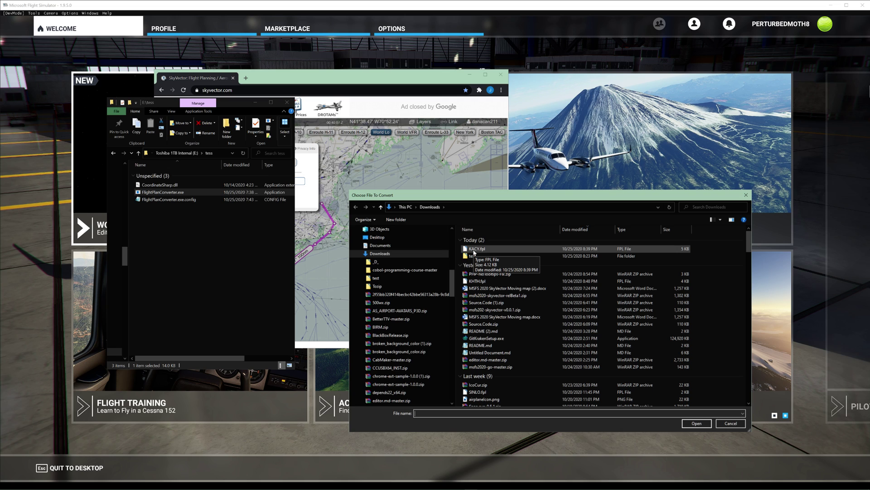
pyautogui.click(474, 250)
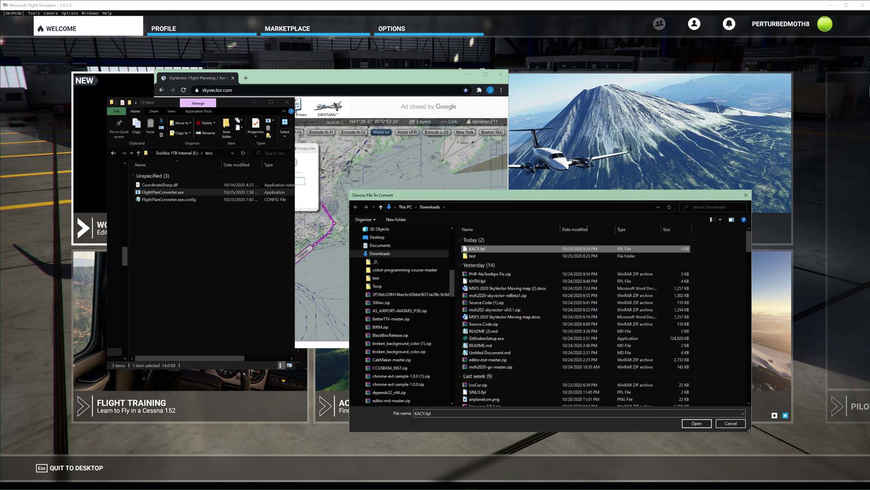
pyautogui.click(696, 424)
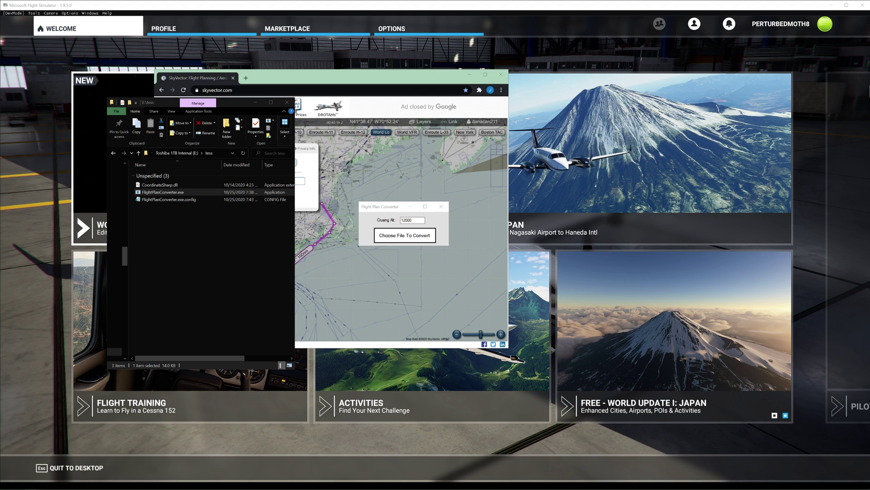
# Confirm KACY.PLN sits beside KACY.fpl in Downloads and close the converter
pyautogui.press('super+e')
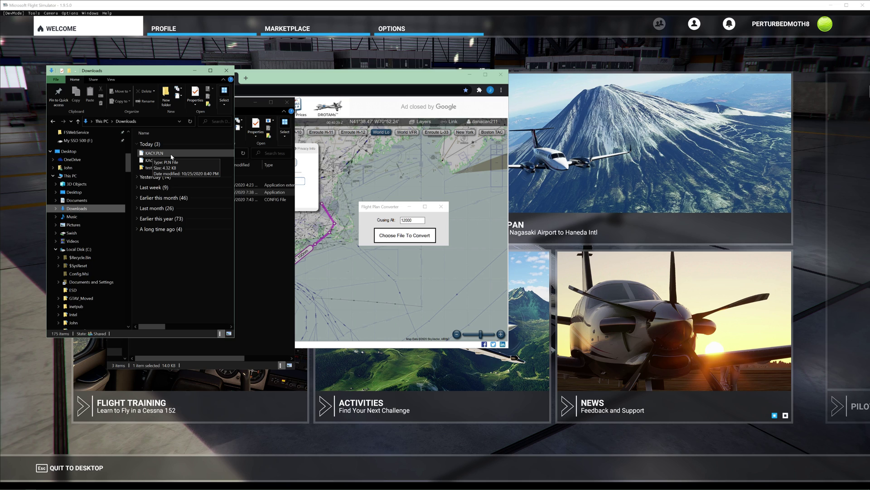
pyautogui.click(441, 206)
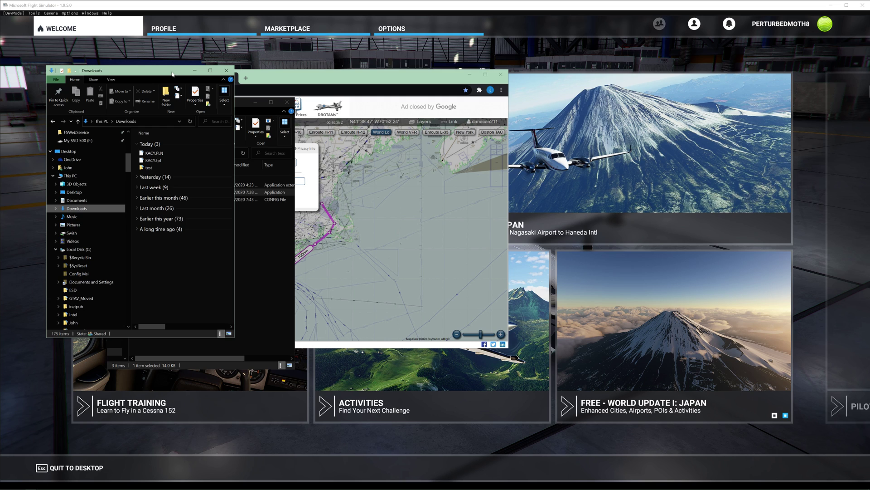
pyautogui.moveTo(172, 74); pyautogui.dragTo(0, 74)
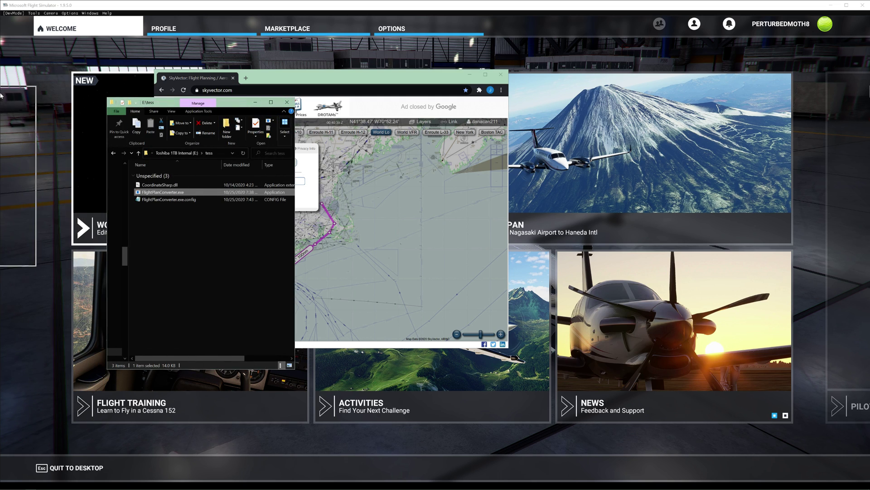
# Hide the Explorer and browser windows and open the simulator's World Map
pyautogui.click(255, 102)
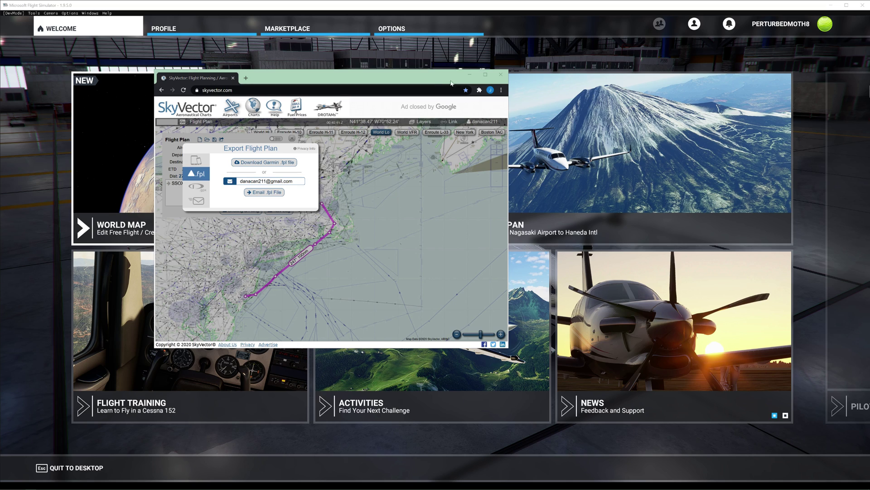
pyautogui.click(470, 75)
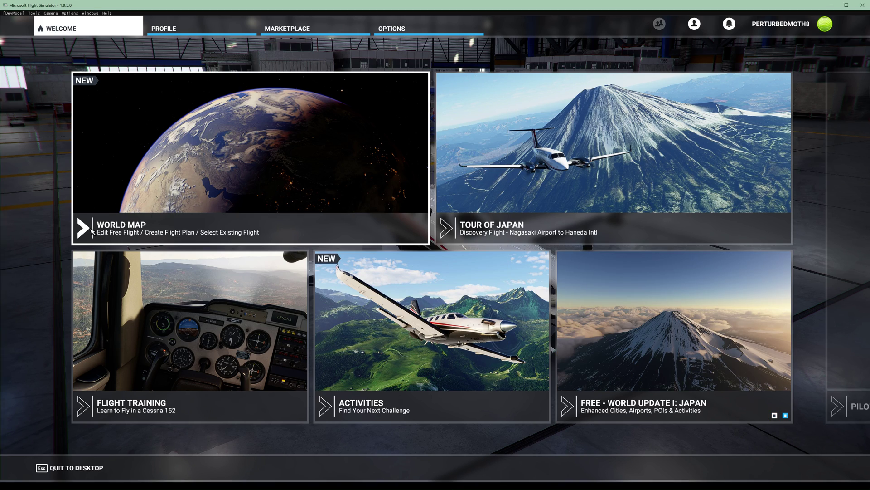
pyautogui.click(118, 233)
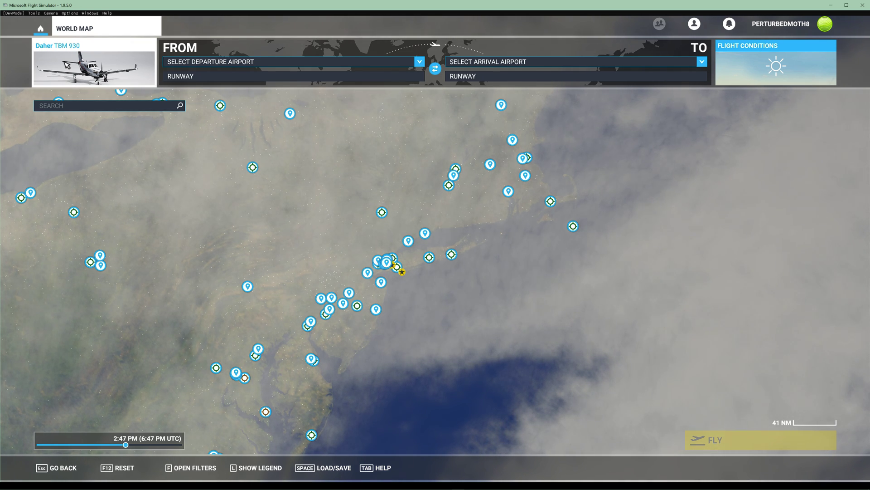
# Load KACY.PLN from Downloads as the KBED–KACY flight plan
pyautogui.click(346, 473)
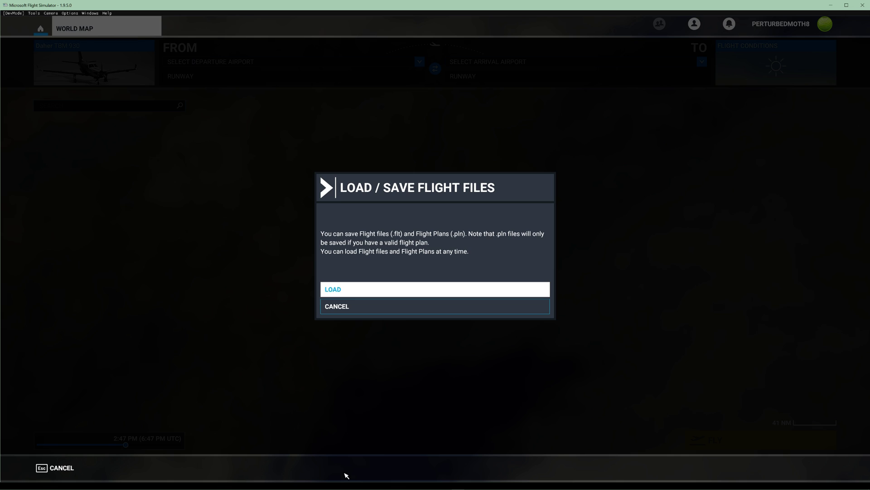
pyautogui.click(350, 292)
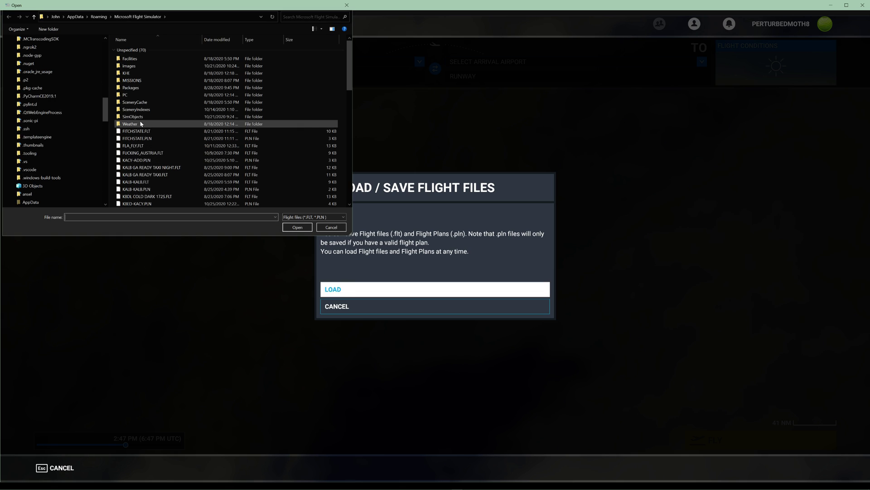
pyautogui.scroll(1, 105, 53)
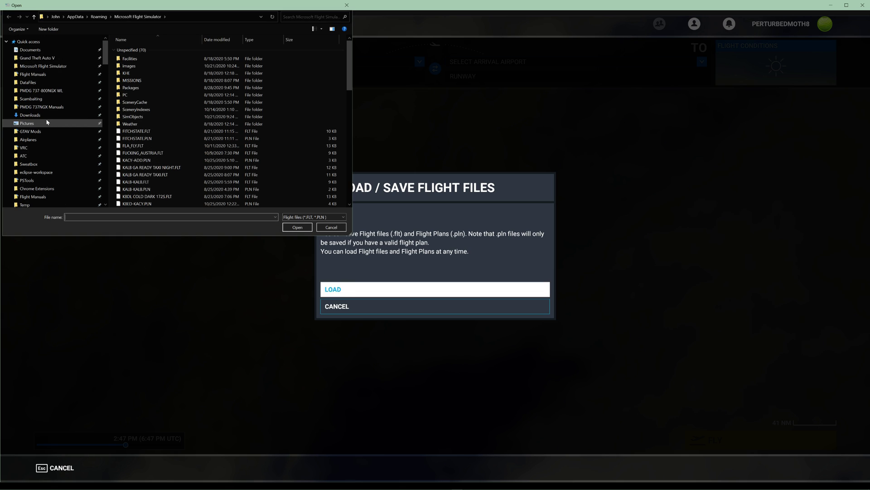
pyautogui.click(30, 115)
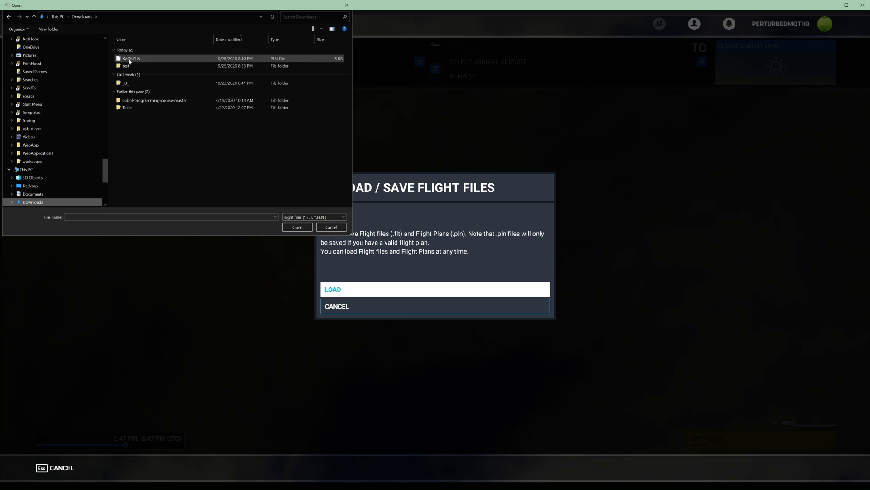
pyautogui.click(129, 59)
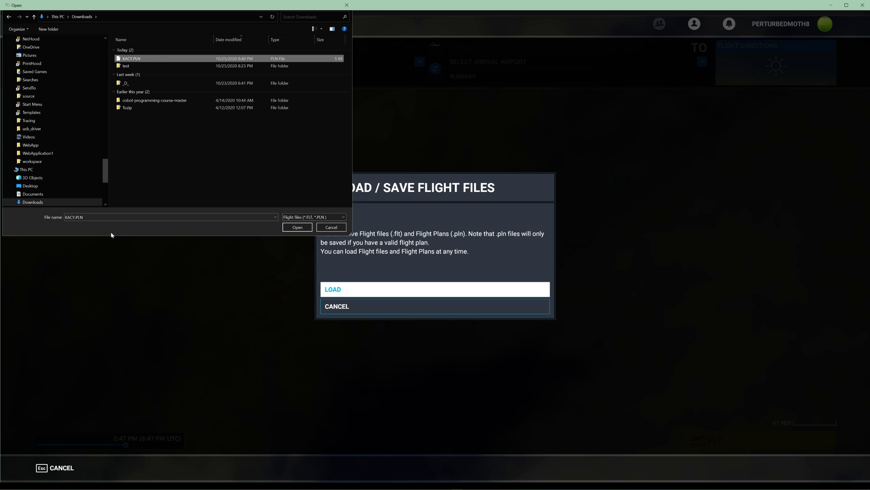
pyautogui.click(297, 228)
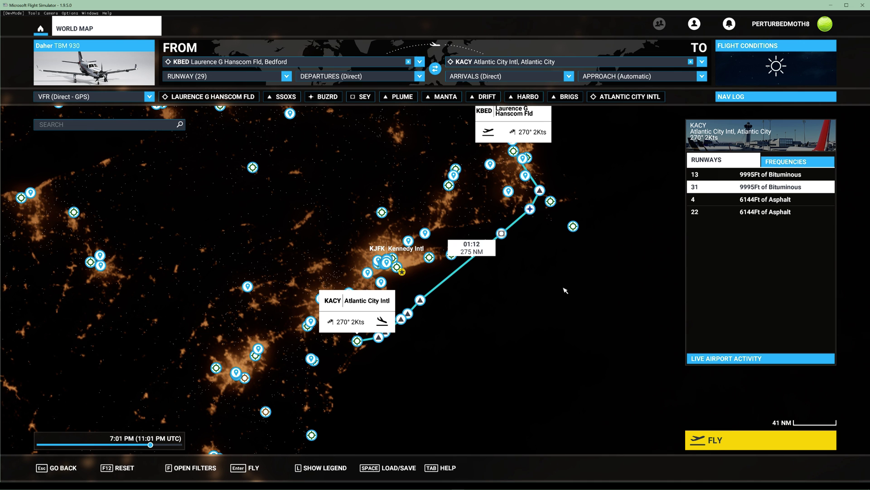
# Set the World Map departure time to 5:18 PM, then switch back to SkyVector
pyautogui.moveTo(565, 290); pyautogui.dragTo(552, 357)
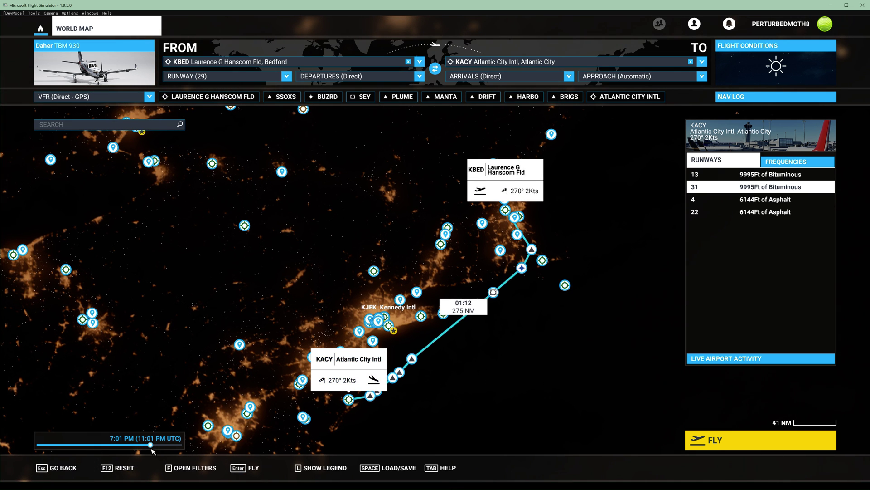
pyautogui.moveTo(148, 446)
pyautogui.mouseDown()
pyautogui.moveTo(111, 446)
pyautogui.moveTo(143, 449)
pyautogui.mouseUp()
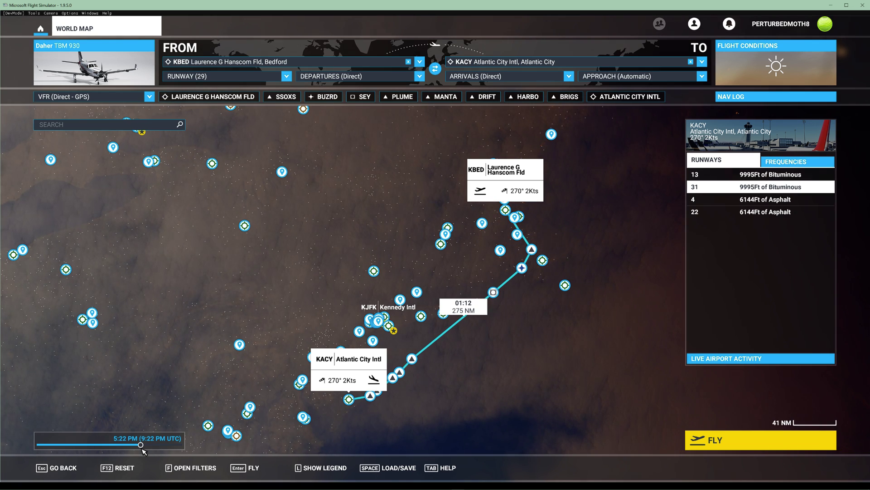
pyautogui.moveTo(142, 448); pyautogui.dragTo(140, 447)
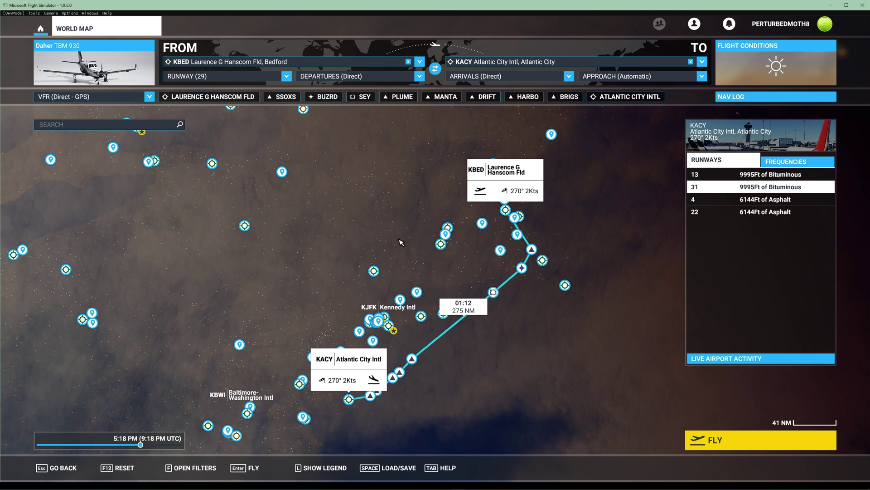
pyautogui.hotkey('alt', 'Tab')
pyautogui.hotkey('alt', 'Tab')
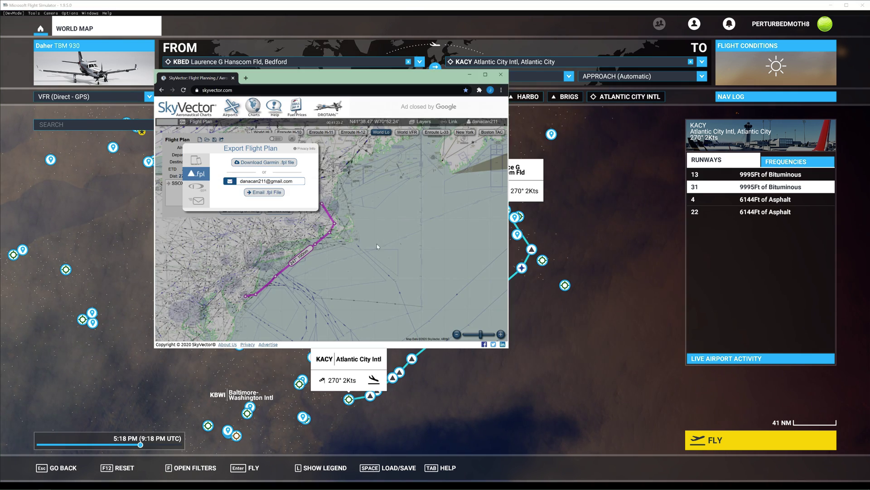
# Close SkyVector's Export Flight Plan popup and move the browser beside the route map
pyautogui.click(178, 139)
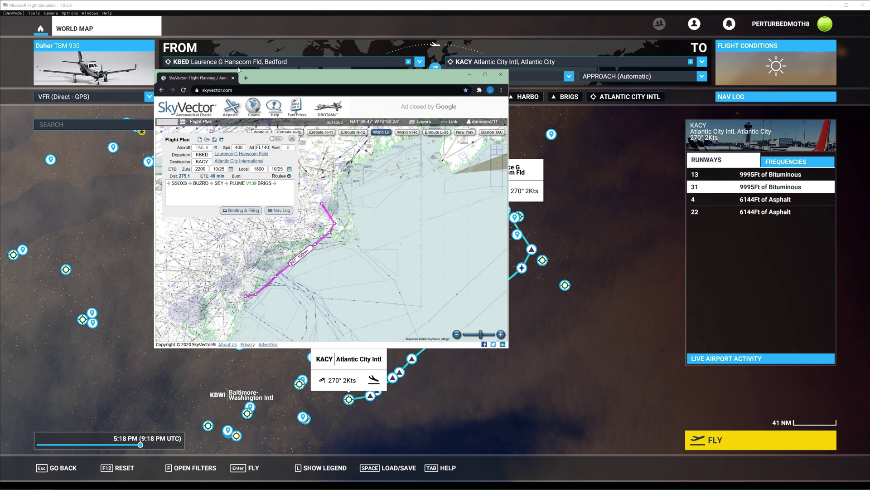
pyautogui.moveTo(264, 83); pyautogui.dragTo(730, 150)
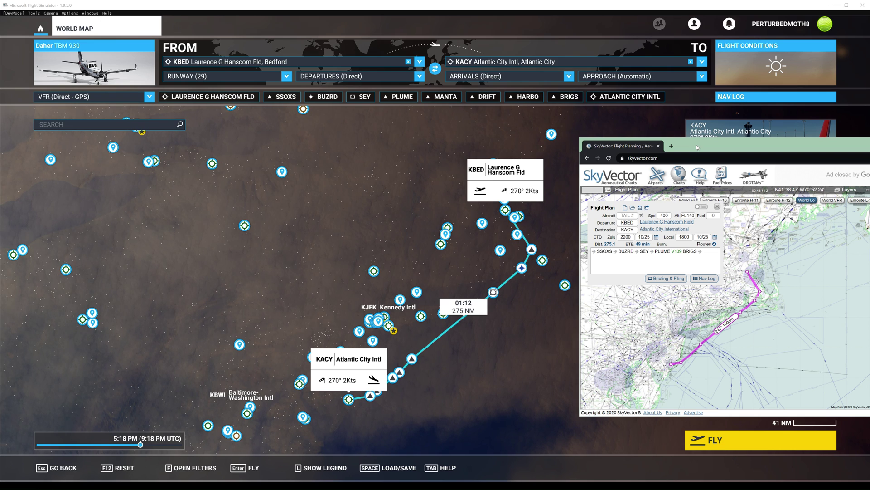
# Bring the simulator forward and show the NAV LOG with the 12000 ft cruise profile
pyautogui.moveTo(697, 145); pyautogui.dragTo(701, 138)
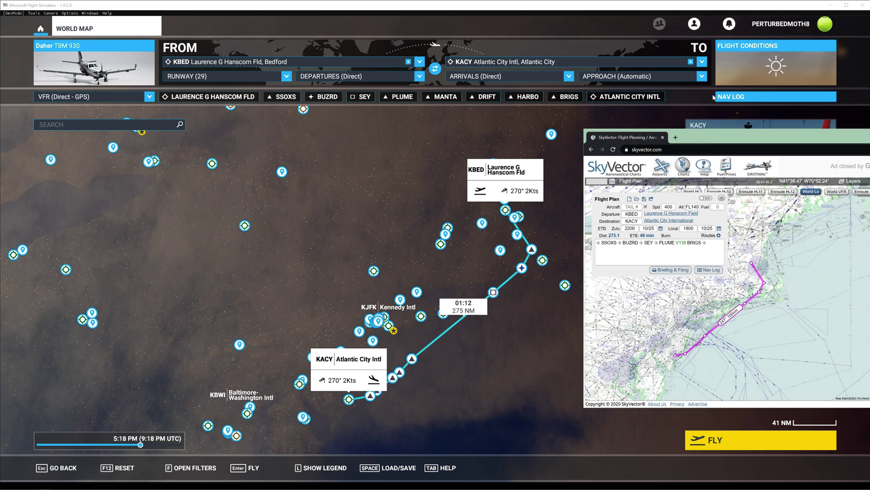
pyautogui.click(742, 98)
pyautogui.click(744, 98)
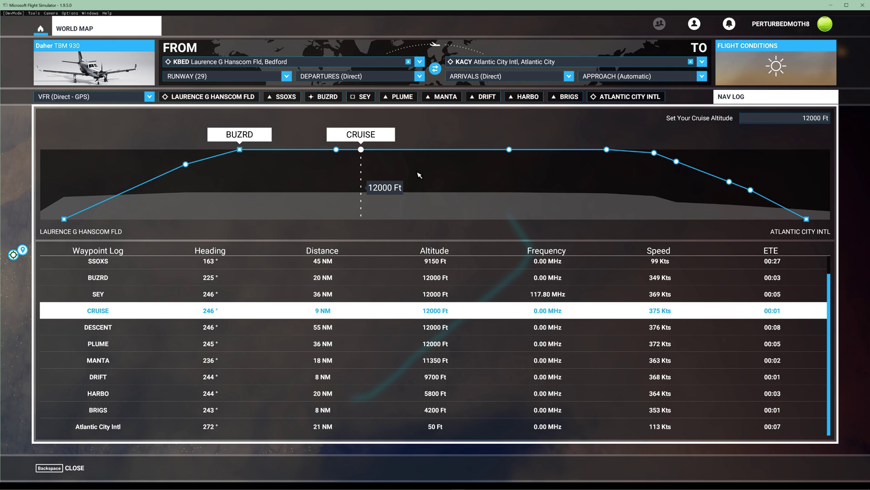
# Close the NAV LOG to return to the 275 NM KBED–KACY World Map route
pyautogui.click(730, 96)
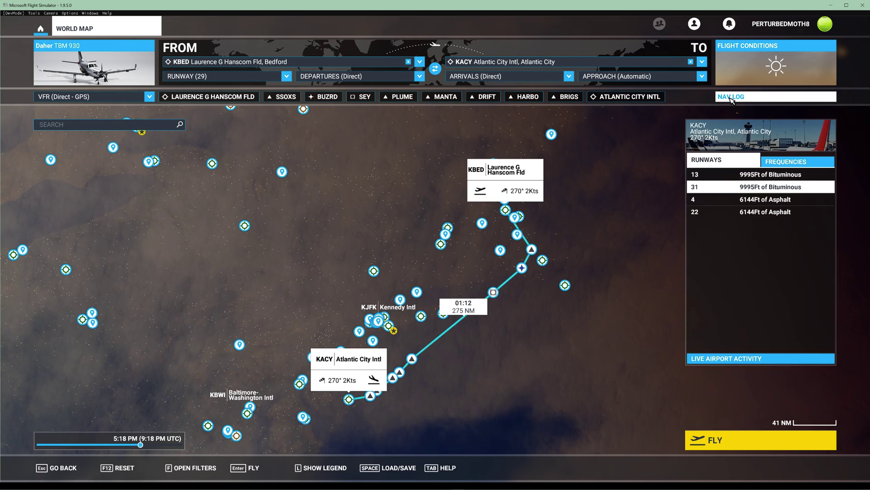
# Show the SEY VOR DME (117.800 MHz) details, then try and clear a map search for SE
pyautogui.click(363, 97)
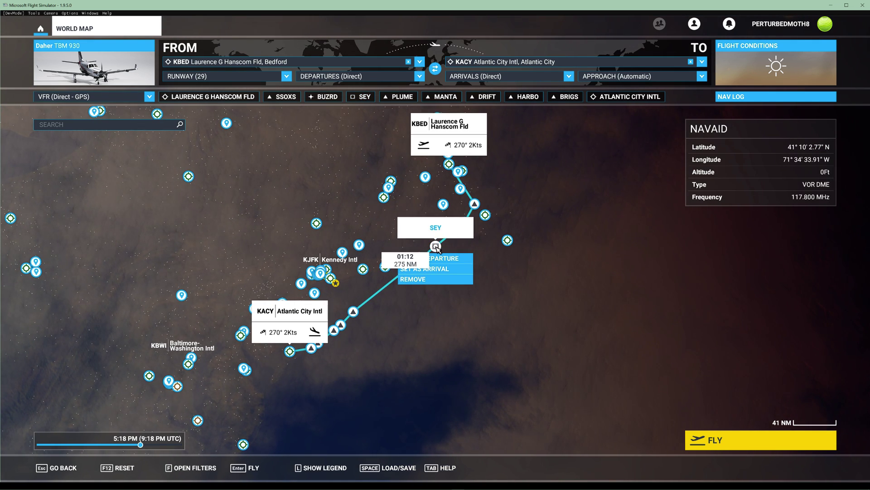
pyautogui.click(94, 126)
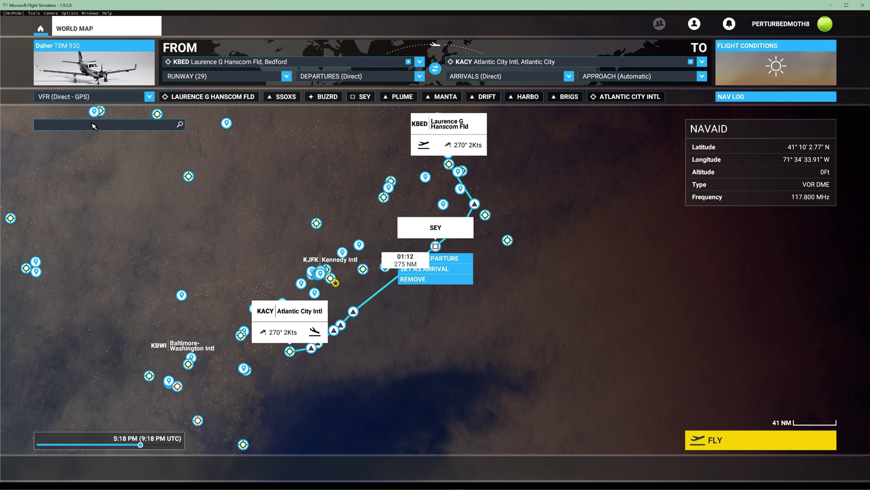
pyautogui.write('SEY')
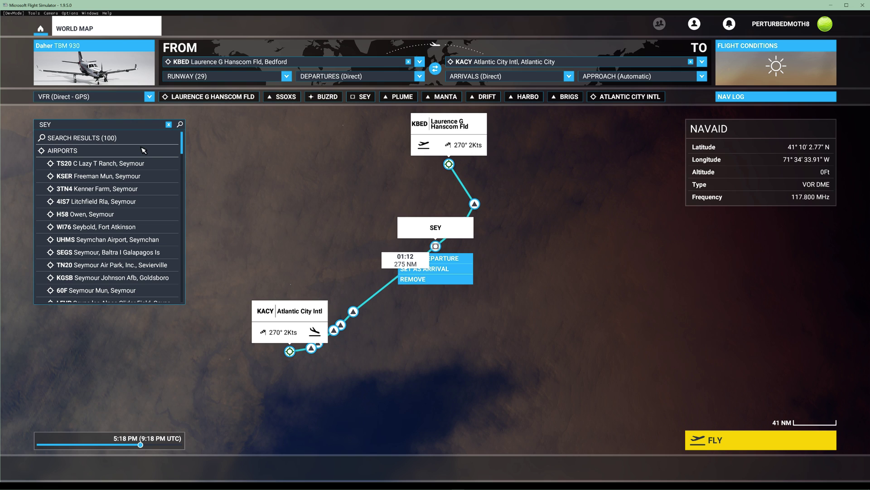
pyautogui.click(180, 125)
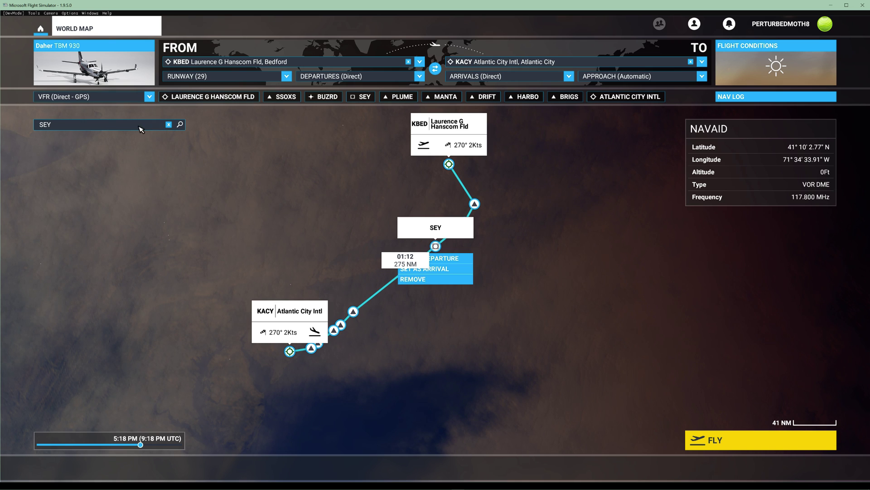
pyautogui.click(110, 129)
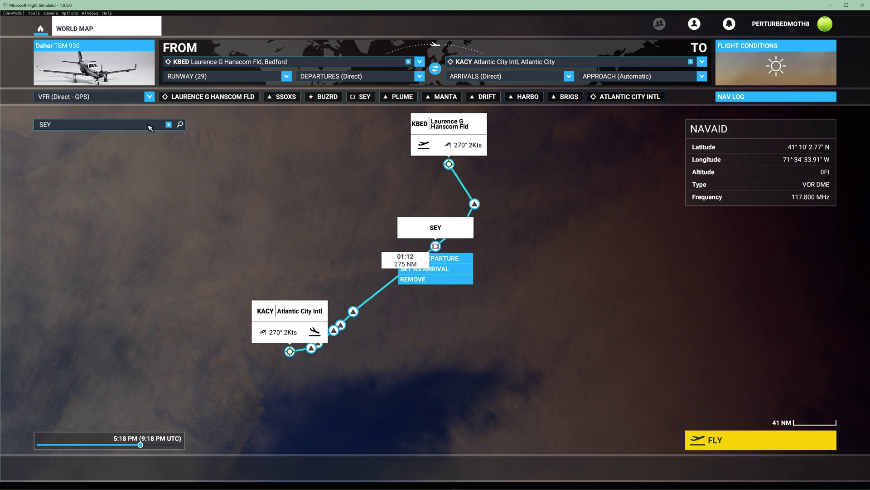
pyautogui.click(168, 125)
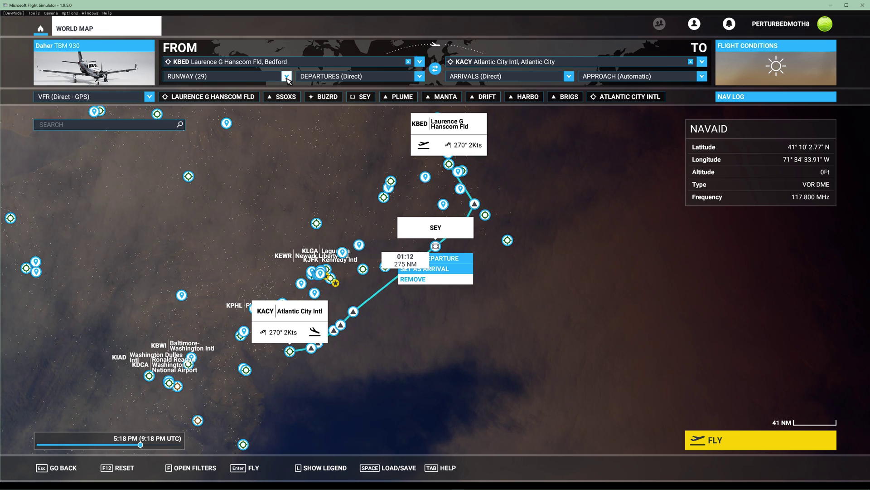
# Set the Hanscom departure to Parking 11 – Ramp GA Small instead of runway 29
pyautogui.click(287, 77)
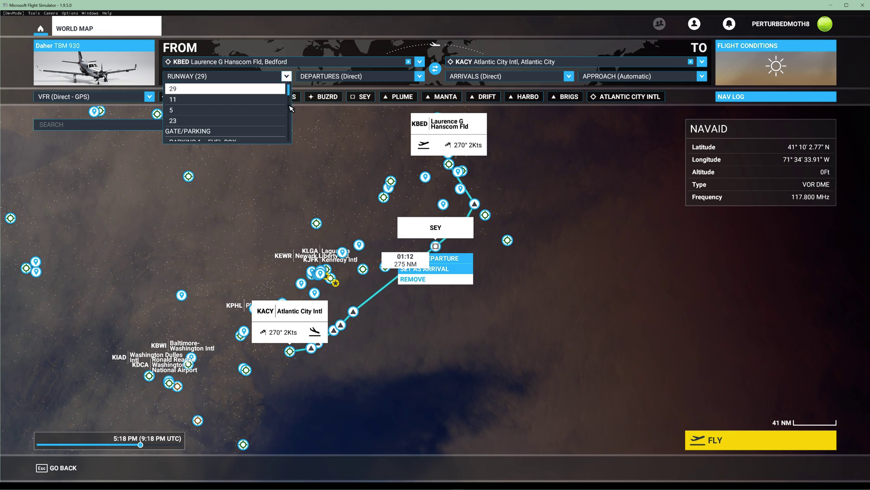
pyautogui.scroll(-3, 288, 120)
pyautogui.scroll(3, 246, 119)
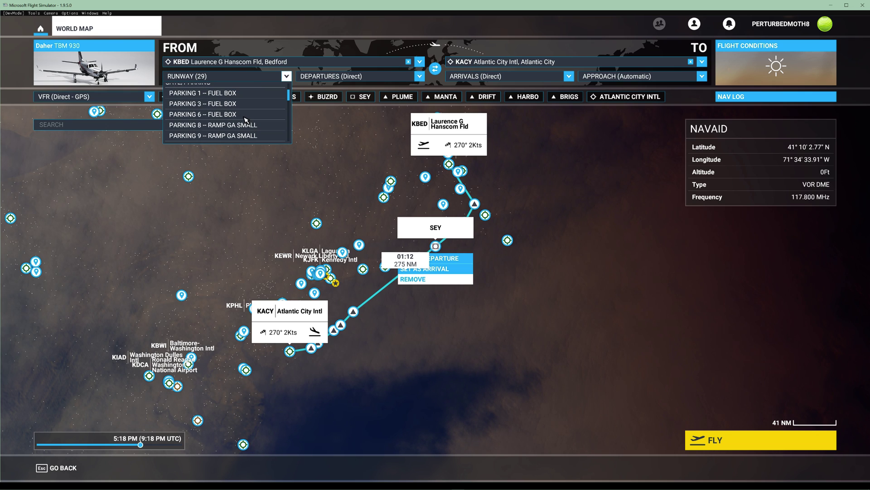
pyautogui.scroll(-3, 220, 124)
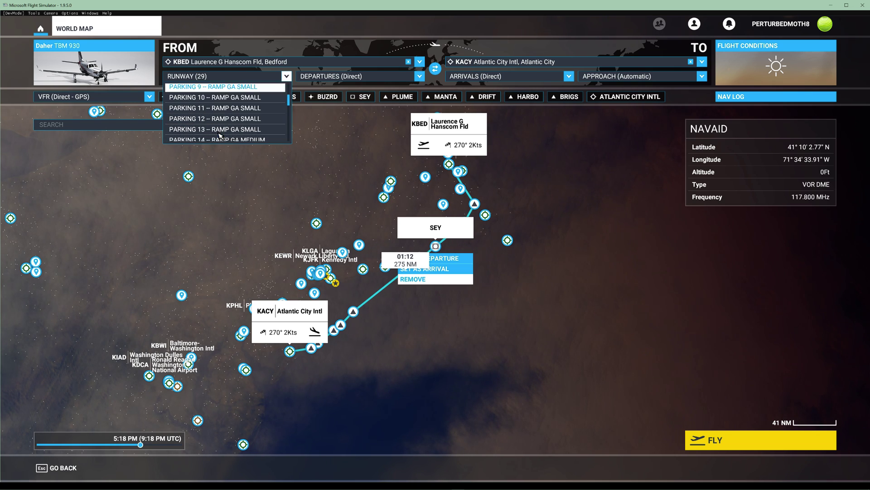
pyautogui.click(211, 108)
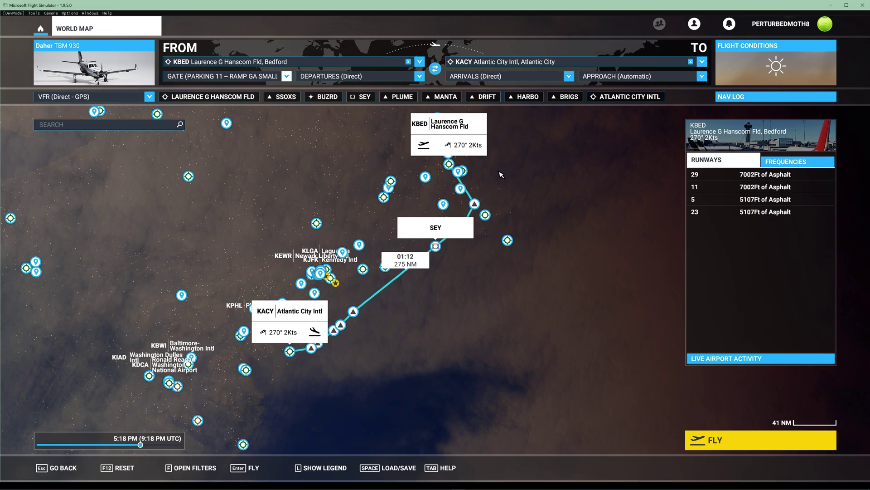
# Zoom in on Hanscom's ramp and runways, then zoom out to show the whole route
pyautogui.scroll(5, 397, 249)
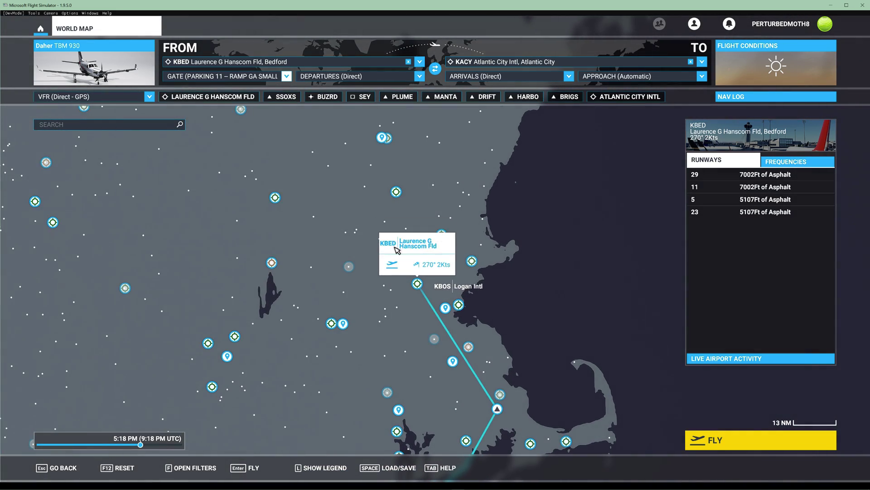
pyautogui.scroll(6, 396, 249)
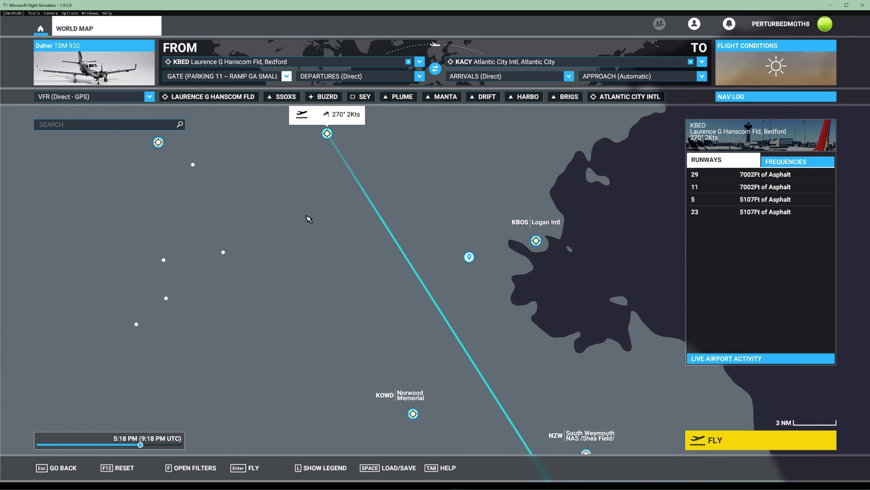
pyautogui.scroll(6, 308, 219)
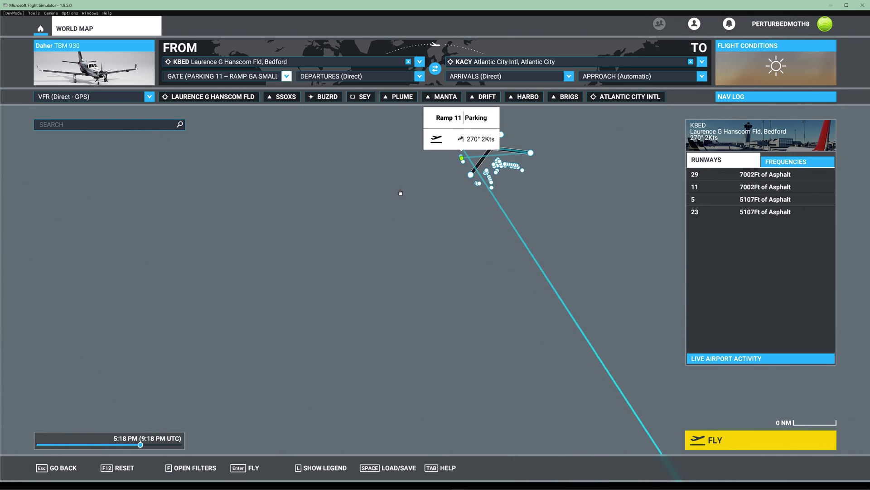
pyautogui.moveTo(400, 193); pyautogui.dragTo(374, 269)
pyautogui.scroll(2, 404, 274)
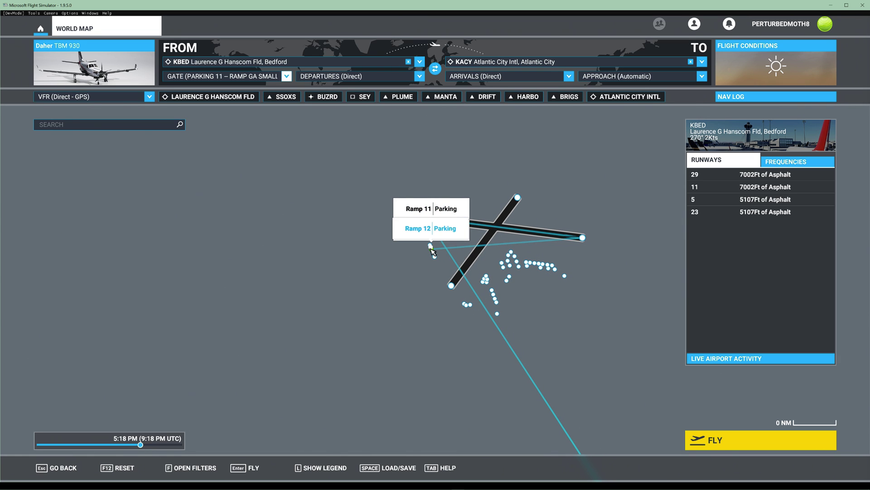
pyautogui.scroll(-3, 250, 218)
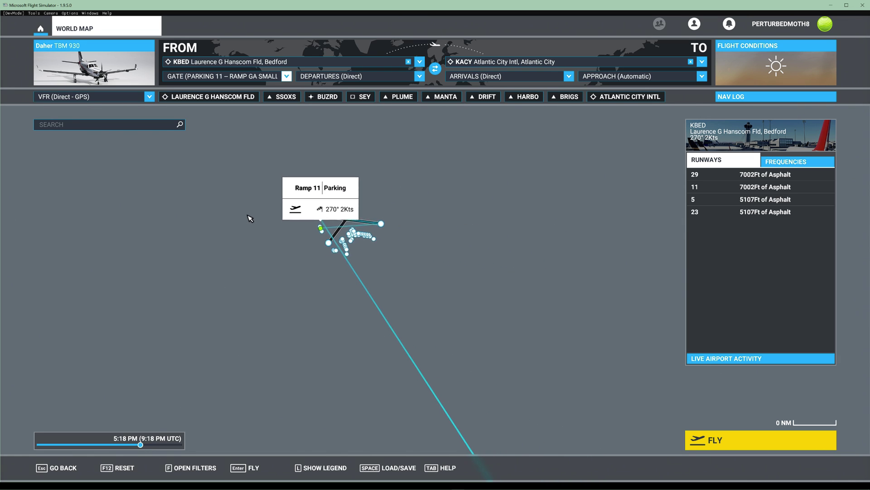
pyautogui.scroll(-5, 250, 218)
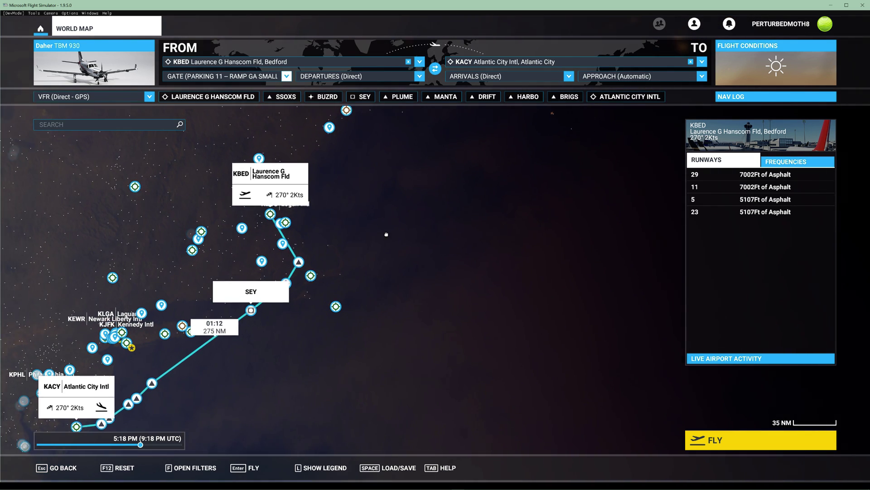
pyautogui.moveTo(386, 234); pyautogui.dragTo(581, 219)
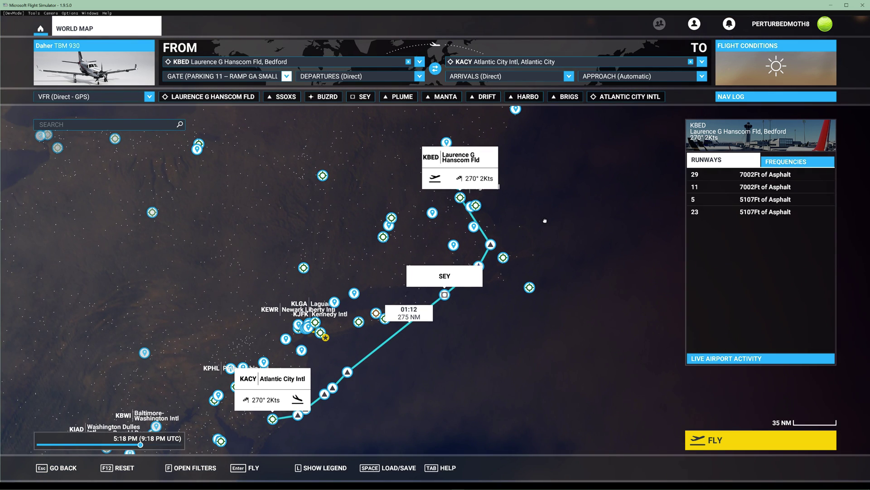
# Select ILS 13 as the Atlantic City approach, routing via CARYL and MAYBN (234 NM)
pyautogui.click(702, 76)
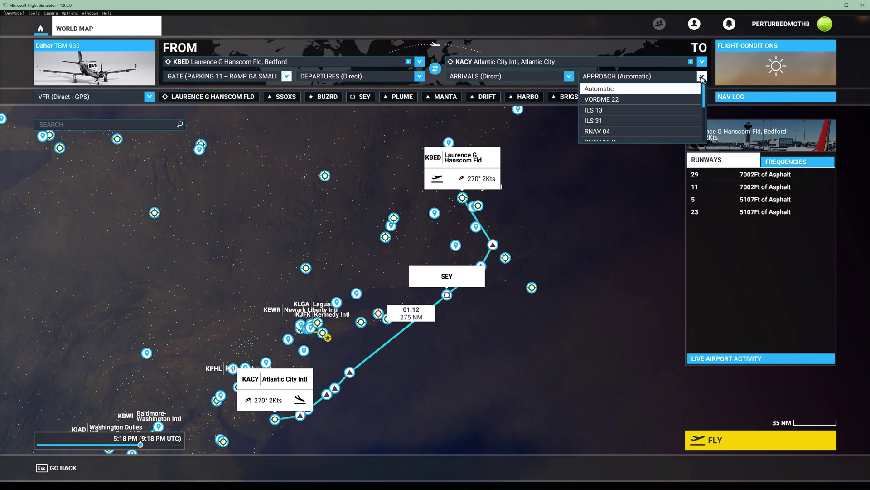
pyautogui.click(601, 113)
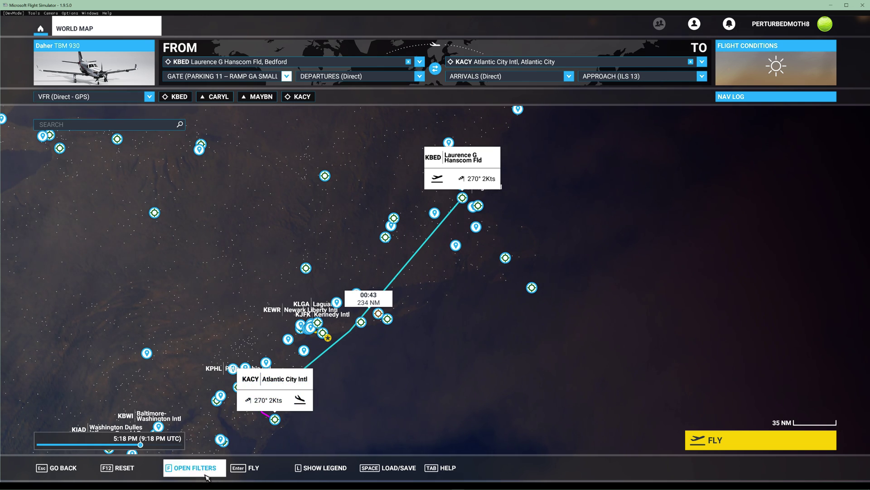
# Load KACY.PLN from Downloads, restoring the 275 NM route from runway 29 via BRIGS
pyautogui.click(387, 467)
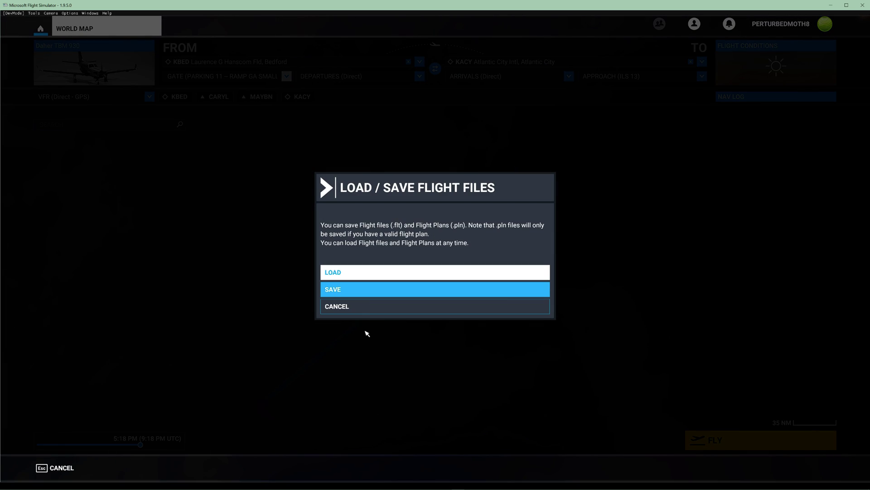
pyautogui.click(350, 273)
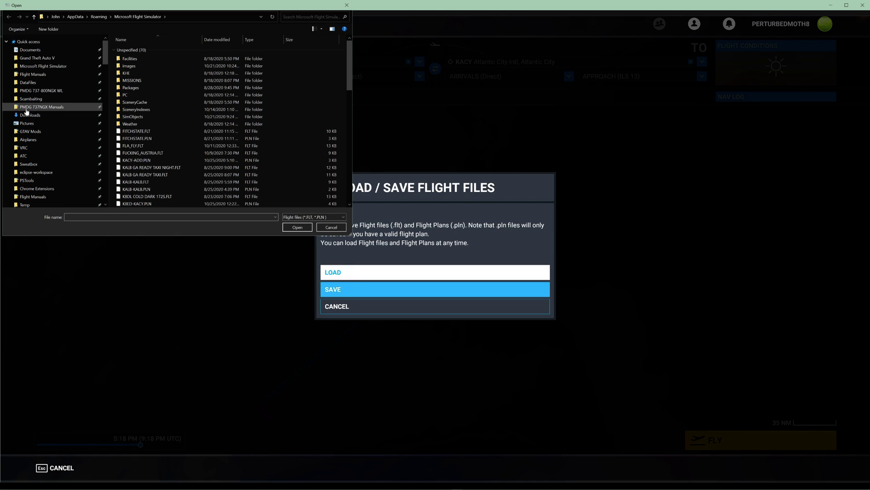
pyautogui.click(41, 115)
pyautogui.click(133, 59)
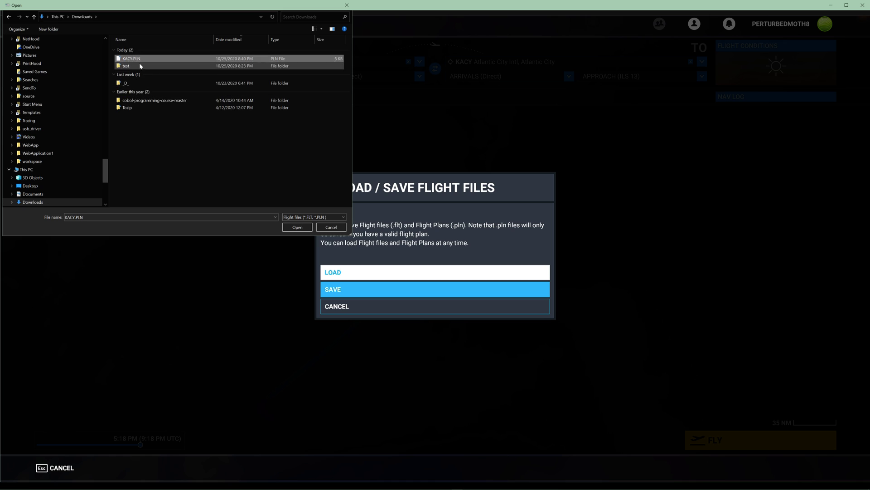
pyautogui.click(298, 226)
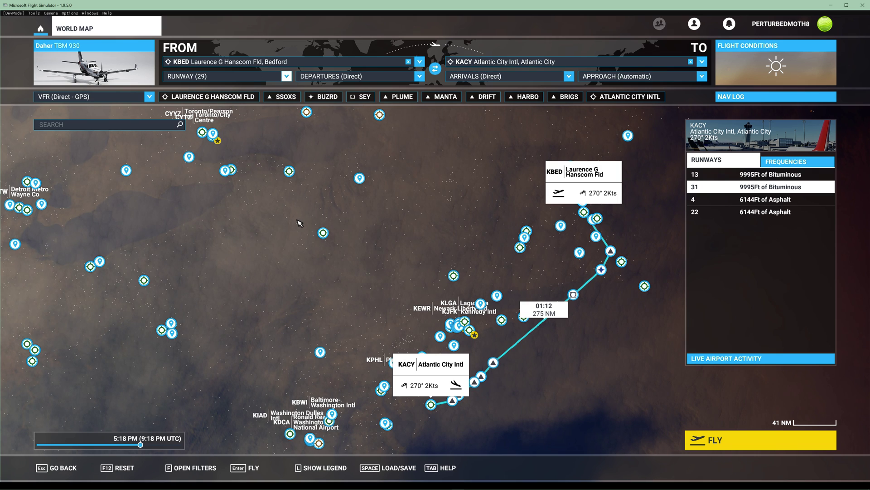
pyautogui.moveTo(423, 221); pyautogui.dragTo(401, 233)
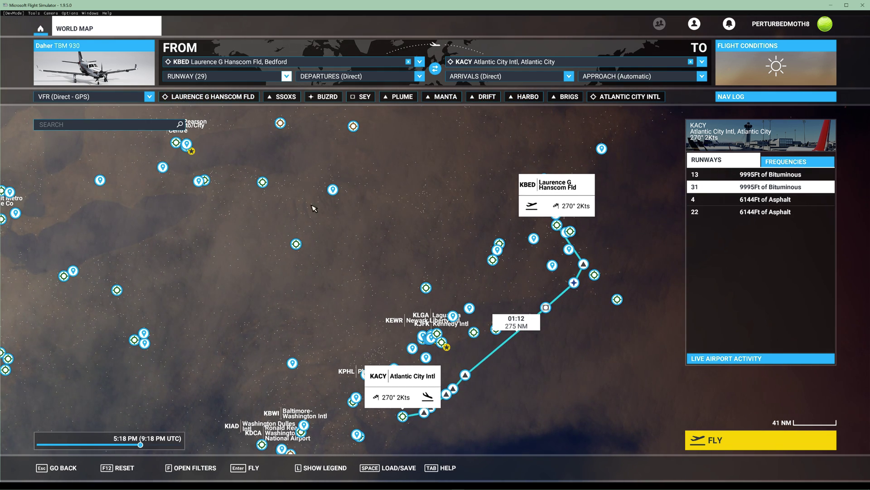
pyautogui.moveTo(459, 485)
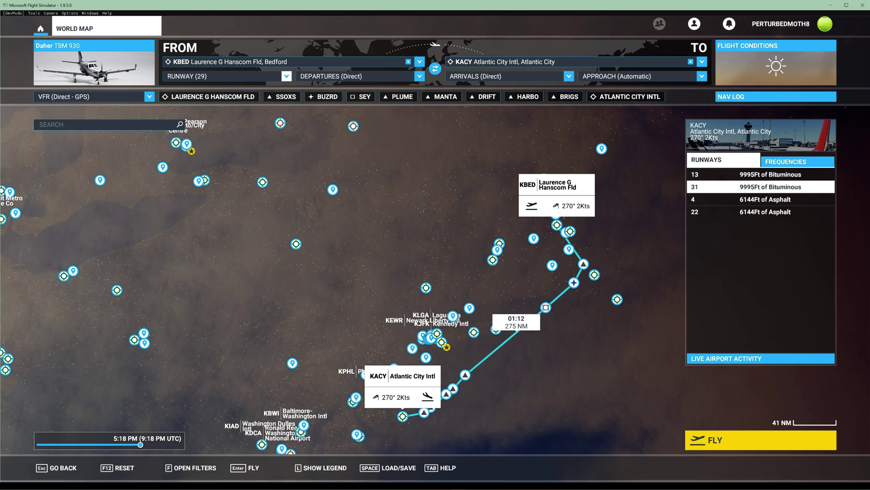
# Bring Flight Plan Converter over the simulator and check its Cruising Alt field reads 2000
pyautogui.click(3, 190)
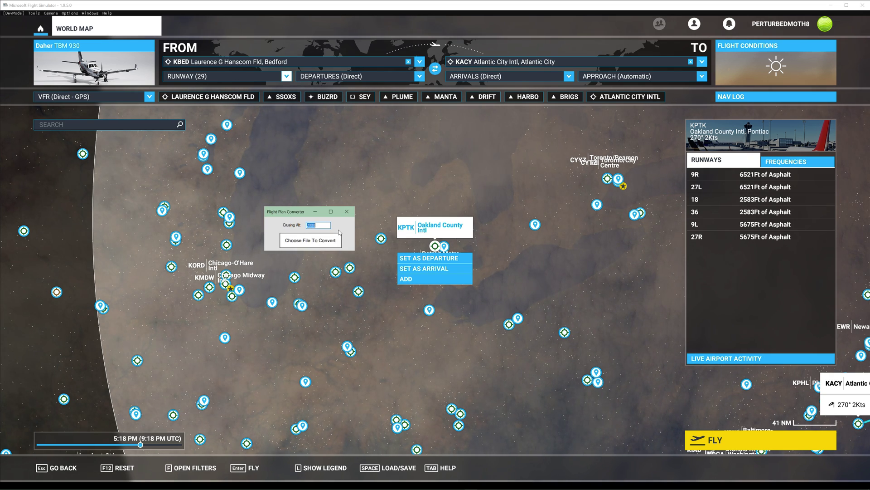
pyautogui.moveTo(291, 211); pyautogui.dragTo(346, 163)
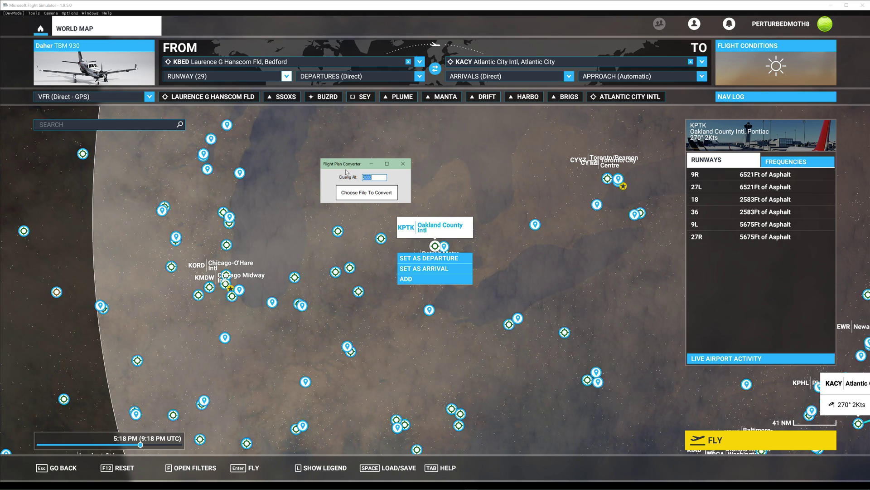
pyautogui.click(384, 178)
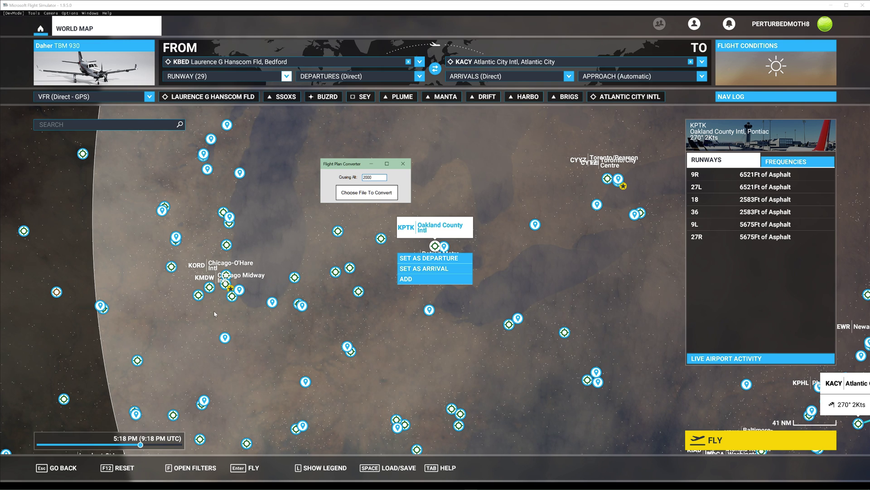
pyautogui.moveTo(348, 166); pyautogui.dragTo(268, 226)
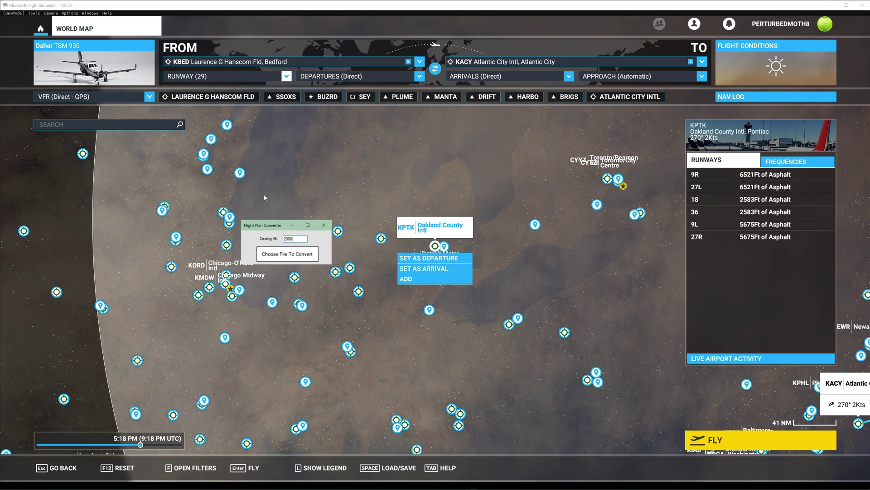